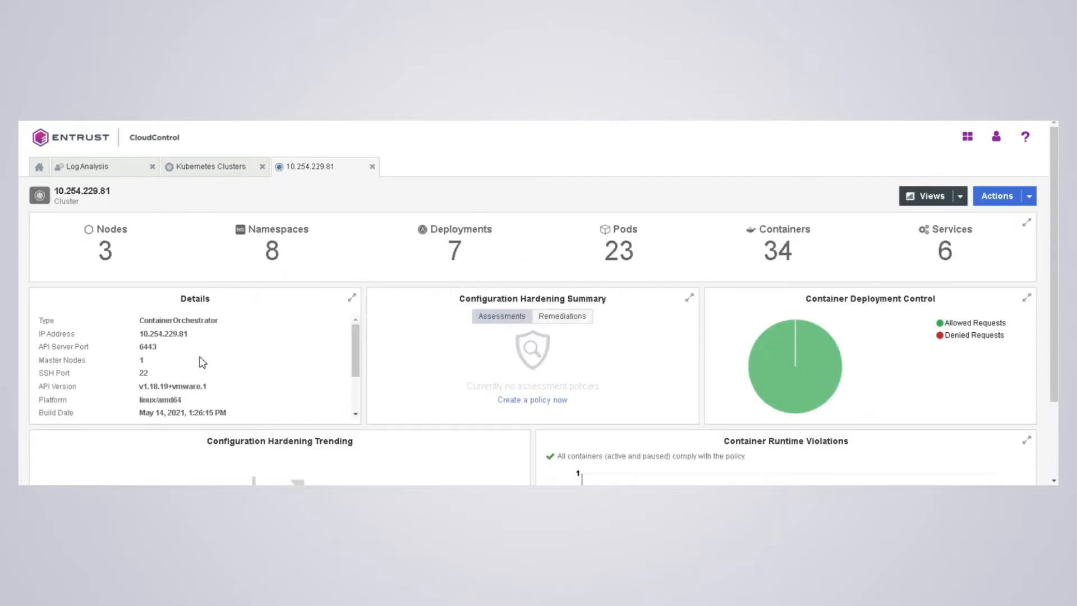
- Scroll the 10.254.229.81 cluster details down to the Access Control (Disabled), Trust Manifests and Tags rows
{"action": "scroll", "coordinate": [199, 364], "scroll_direction": "down", "scroll_amount": 2}
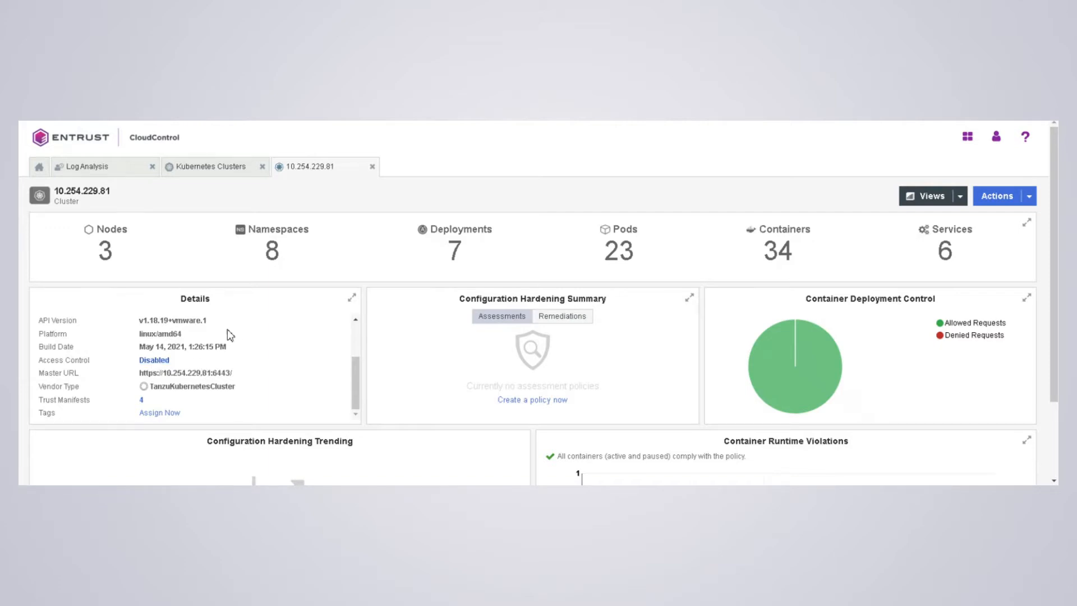
- Create the tutum-centos3 pod in PuTTY with kubectl create -f pod.yaml
{"action": "mouse_move", "coordinate": [392, 494]}
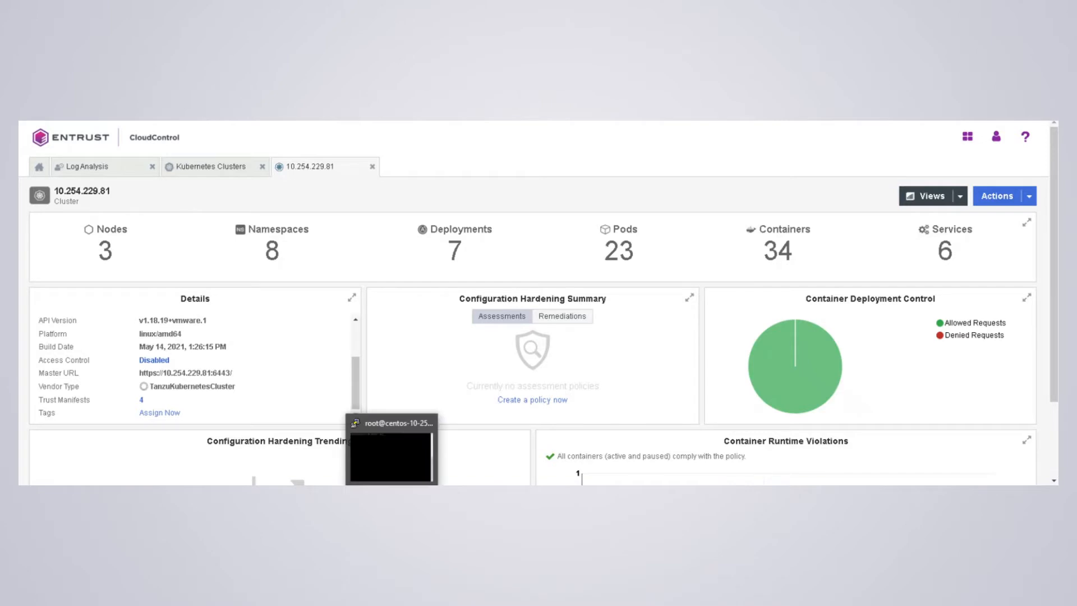
{"action": "left_click", "coordinate": [390, 455]}
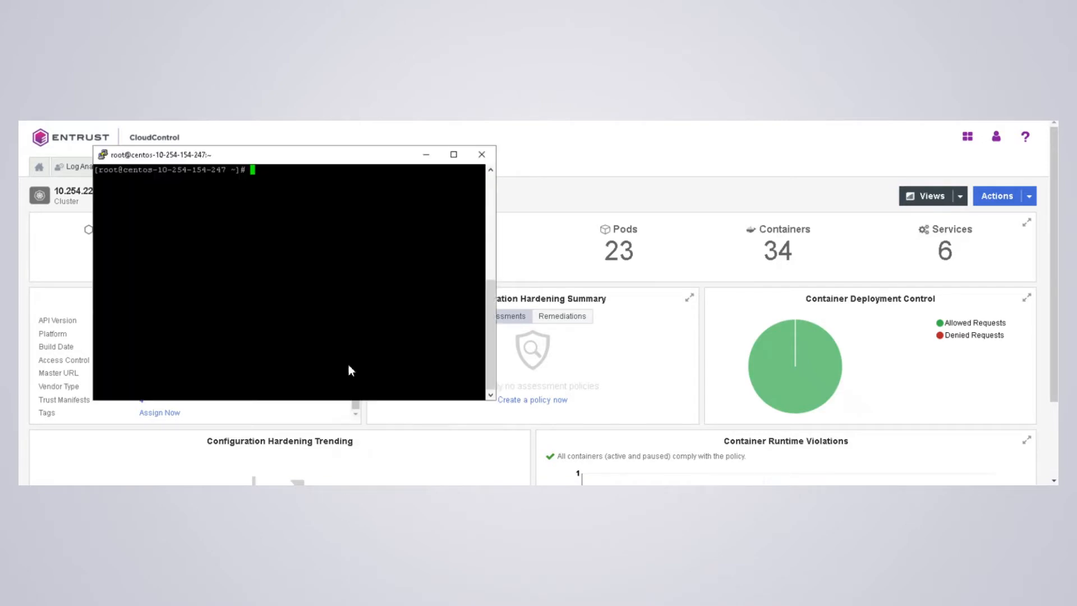
{"action": "type", "text": "kubectl create -f pod.yaml"}
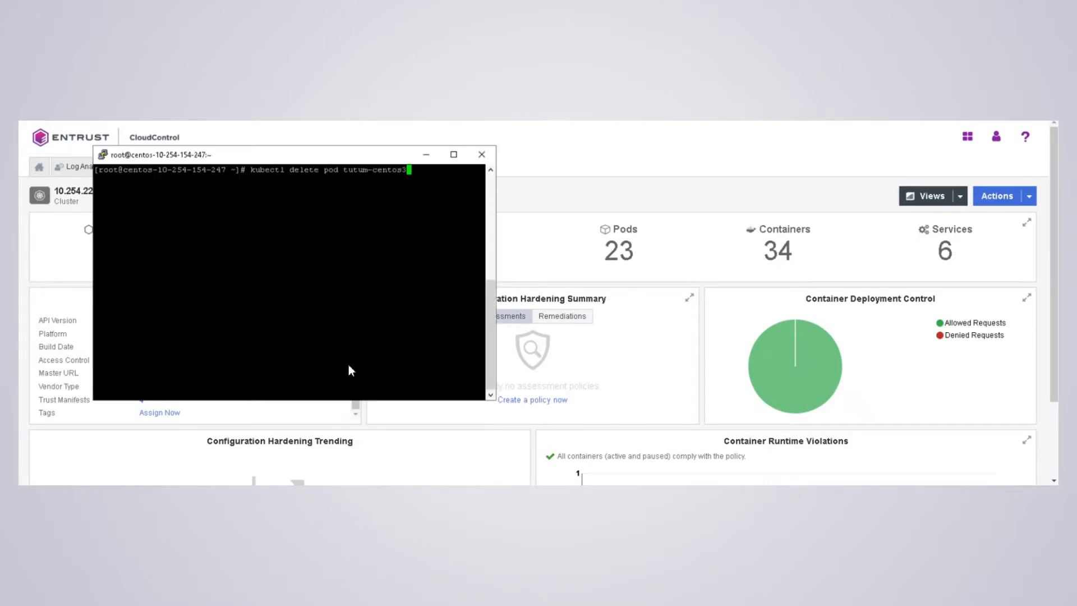
{"action": "key", "text": "Return"}
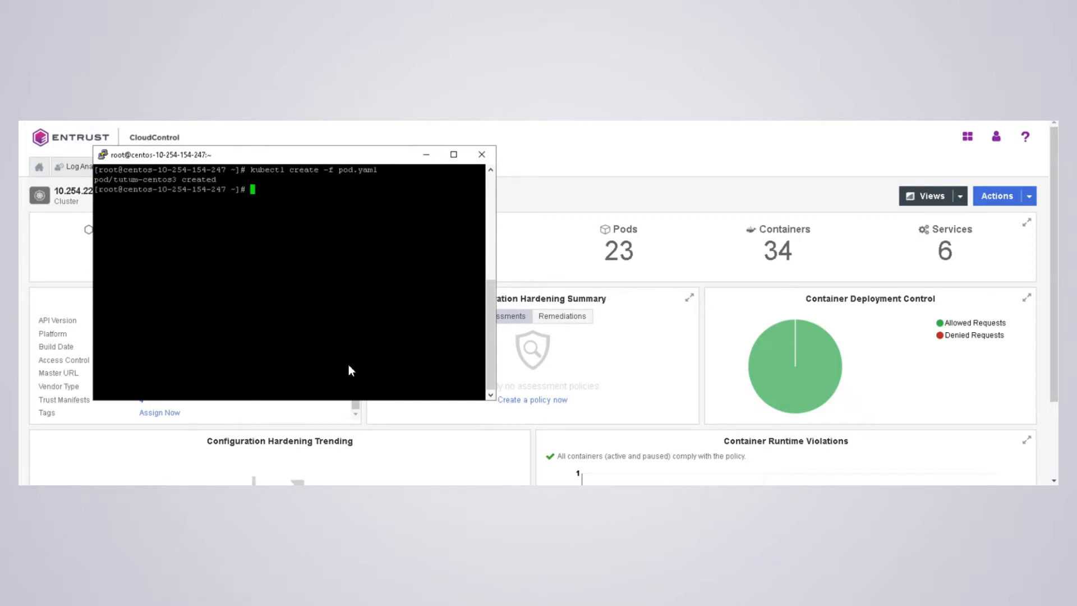
- Delete the tutum-centos3 pod again and minimize the terminal
{"action": "type", "text": "clear"}
{"action": "key", "text": "Up"}
{"action": "key", "text": "Return"}
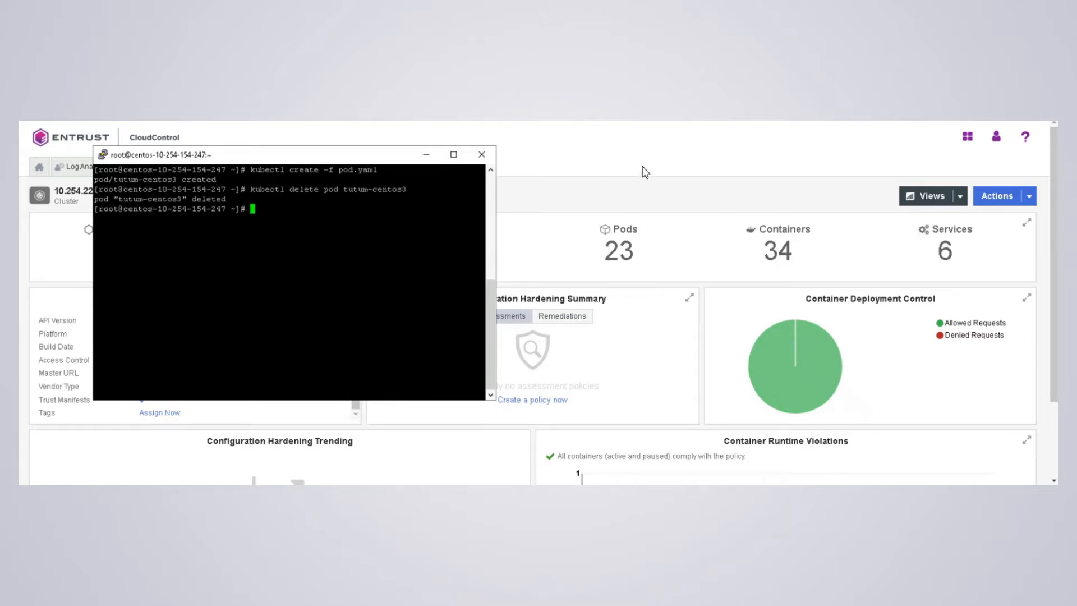
{"action": "left_click", "coordinate": [623, 184]}
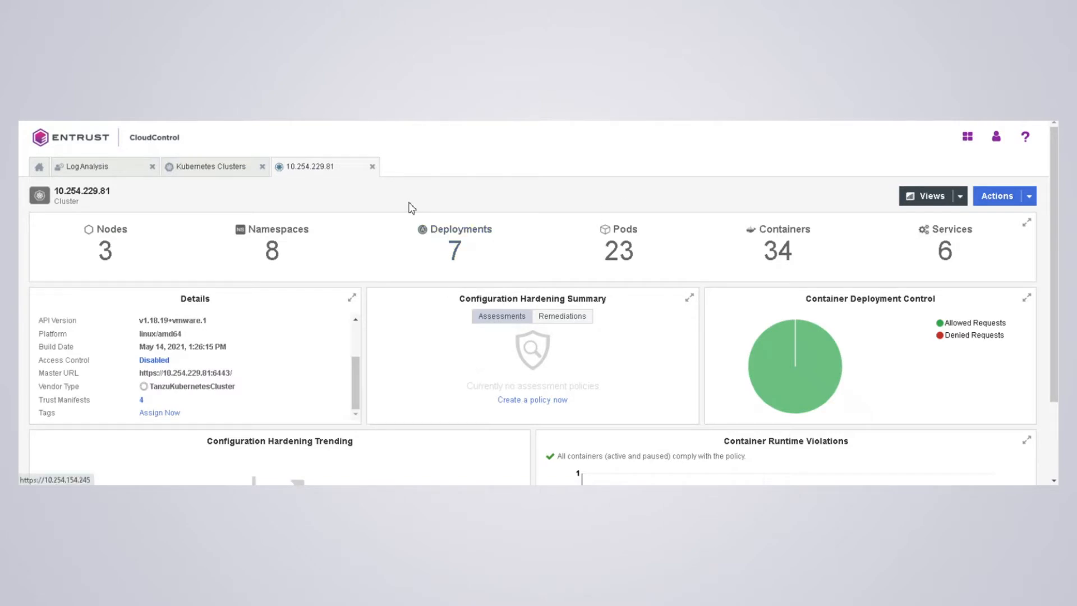
- Switch the 10.254.229.81 cluster's Access Control status to Enabled and apply it
{"action": "left_click", "coordinate": [152, 361]}
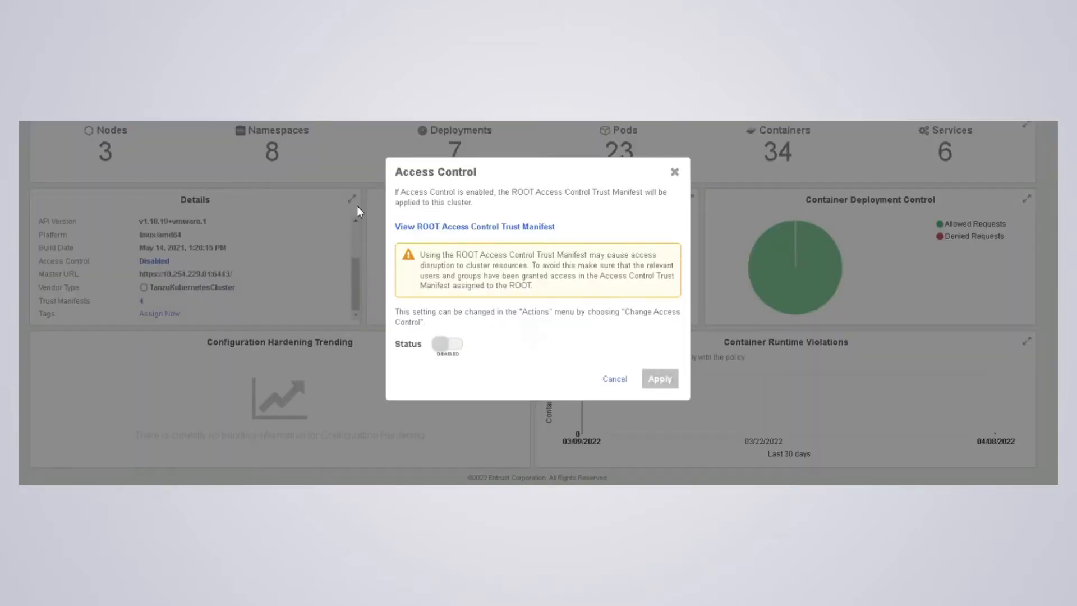
{"action": "left_click", "coordinate": [454, 346]}
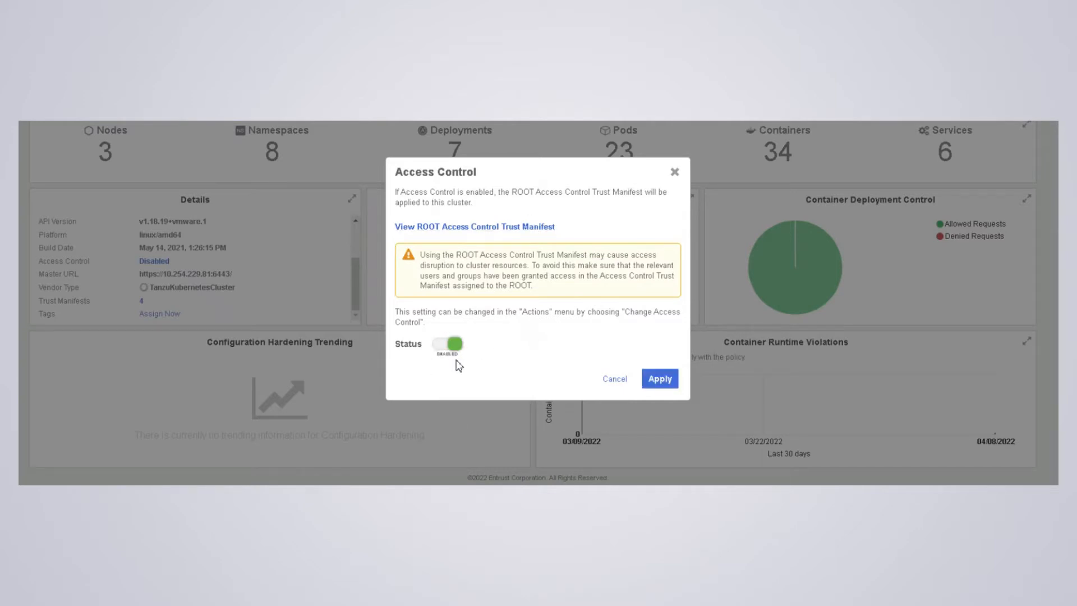
{"action": "left_click", "coordinate": [646, 382]}
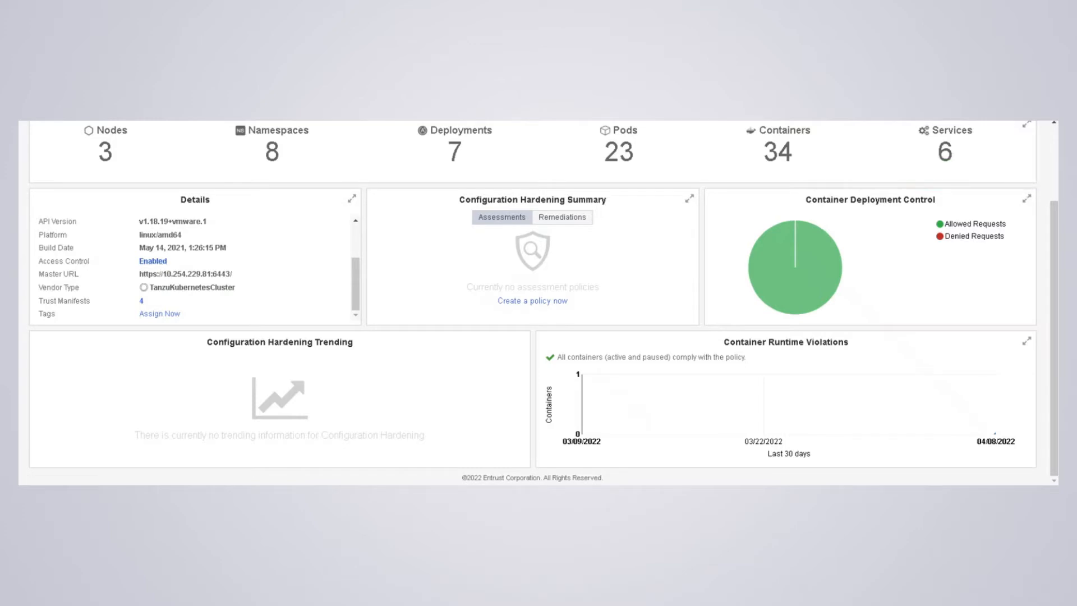
{"action": "key", "text": "alt+Tab"}
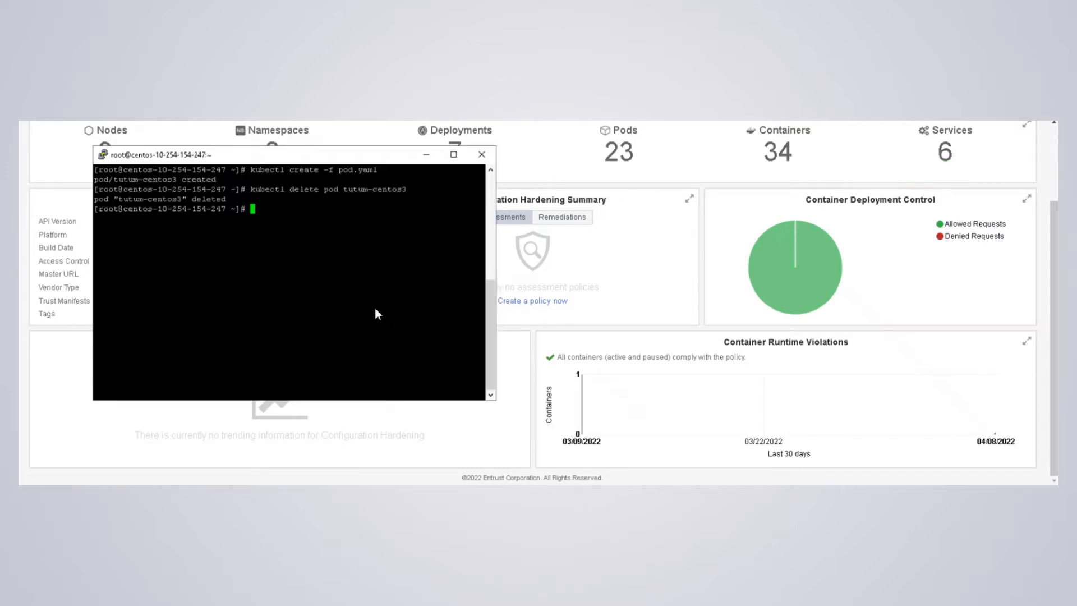
- Rerun kubectl create -f pod.yaml, now rejected as Forbidden, then close the old Log Analysis tab
{"action": "key", "text": "Up"}
{"action": "key", "text": "Up"}
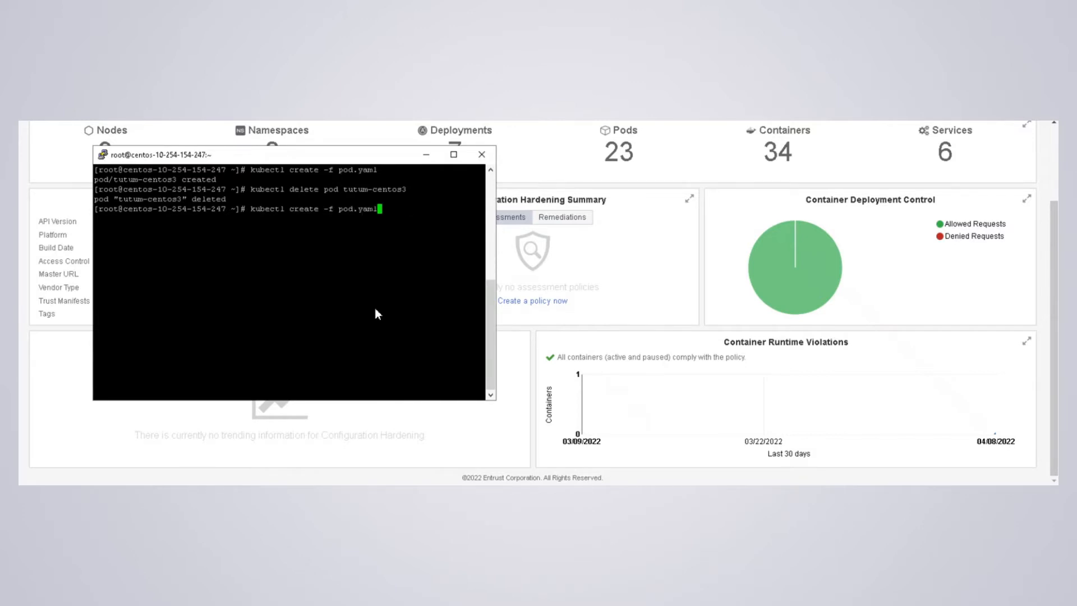
{"action": "key", "text": "Return"}
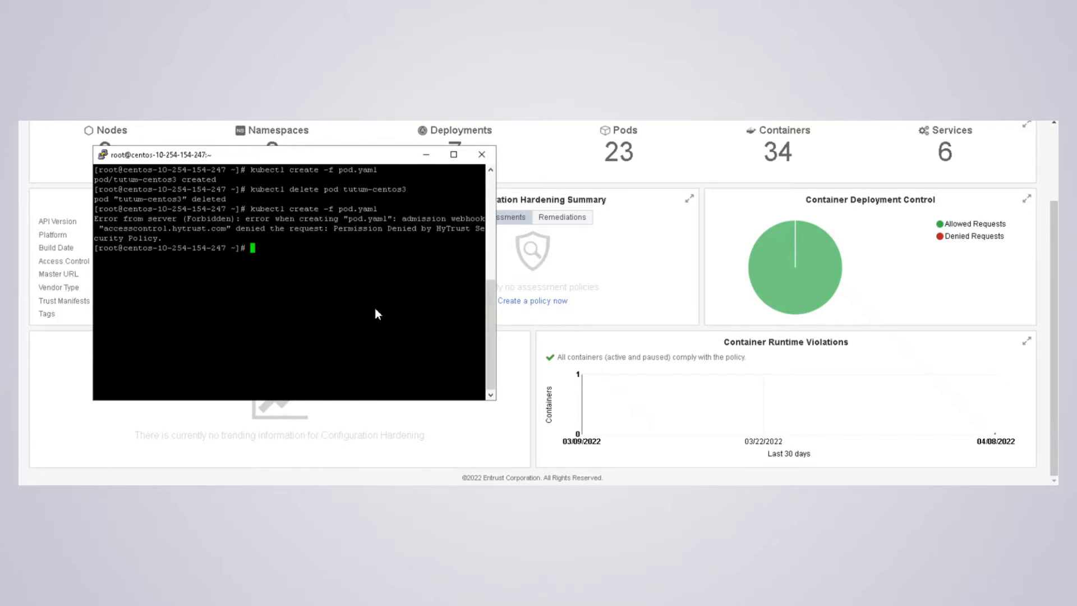
{"action": "left_click", "coordinate": [194, 424]}
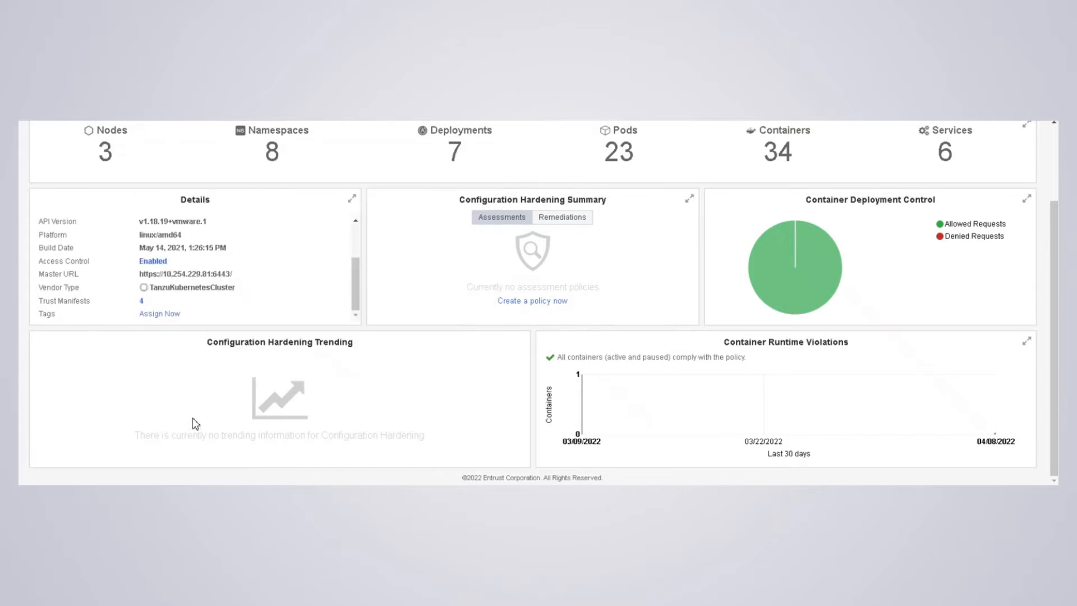
{"action": "scroll", "coordinate": [185, 173], "scroll_direction": "up", "scroll_amount": 2}
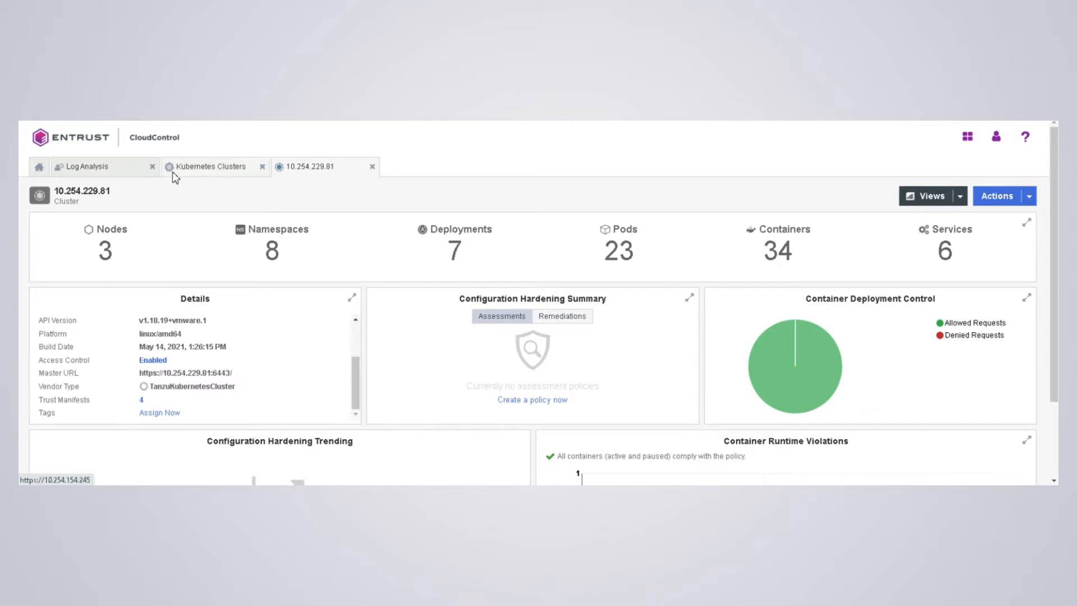
{"action": "left_click", "coordinate": [152, 167]}
- Reopen Log Analysis via Home > Security to list the new WARN Deny entries
{"action": "left_click", "coordinate": [46, 167]}
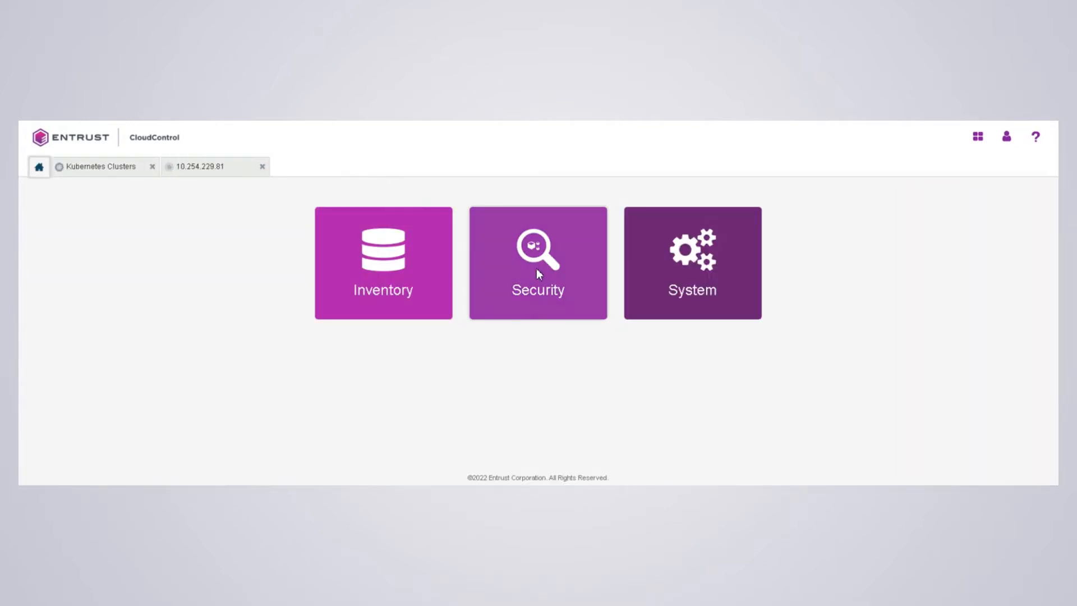
{"action": "left_click", "coordinate": [534, 268]}
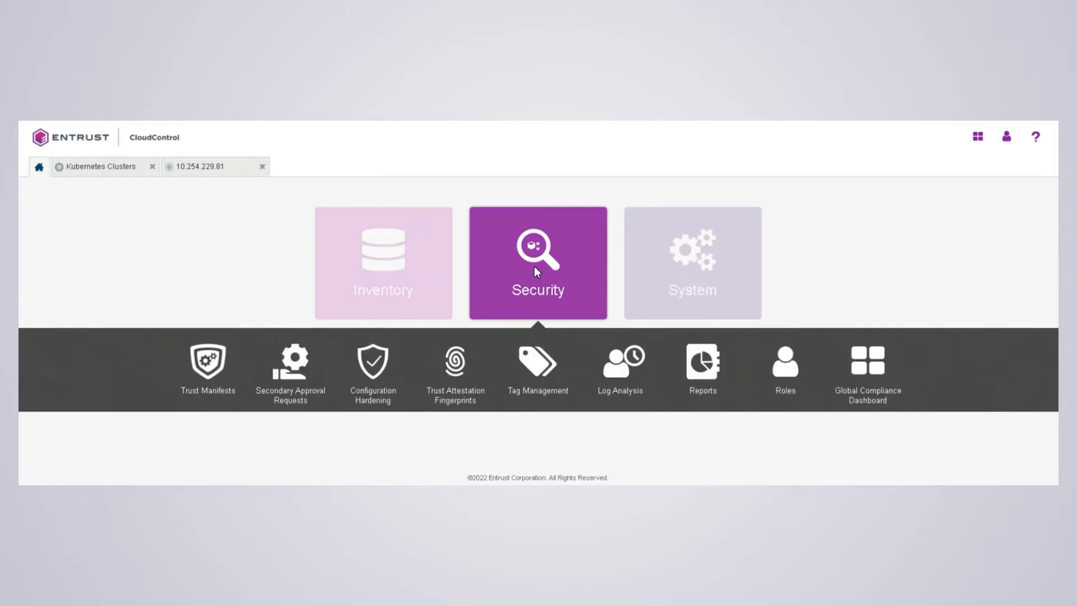
{"action": "left_click", "coordinate": [609, 359]}
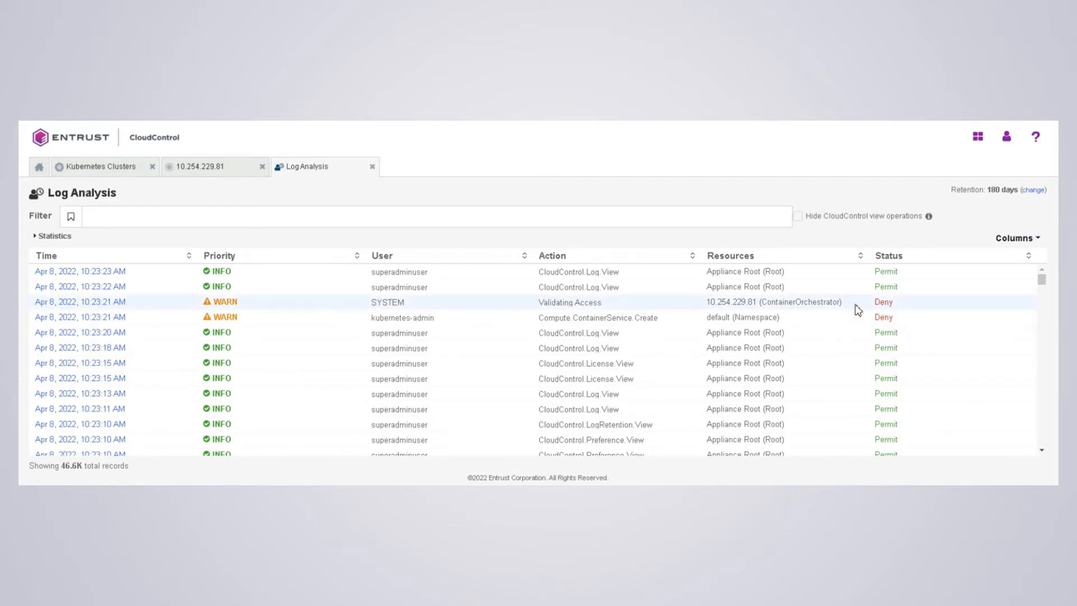
- Inspect the Compute.ContainerService.Create Deny record: no access control rules apply to the Kubernetes admin
{"action": "left_click", "coordinate": [106, 302]}
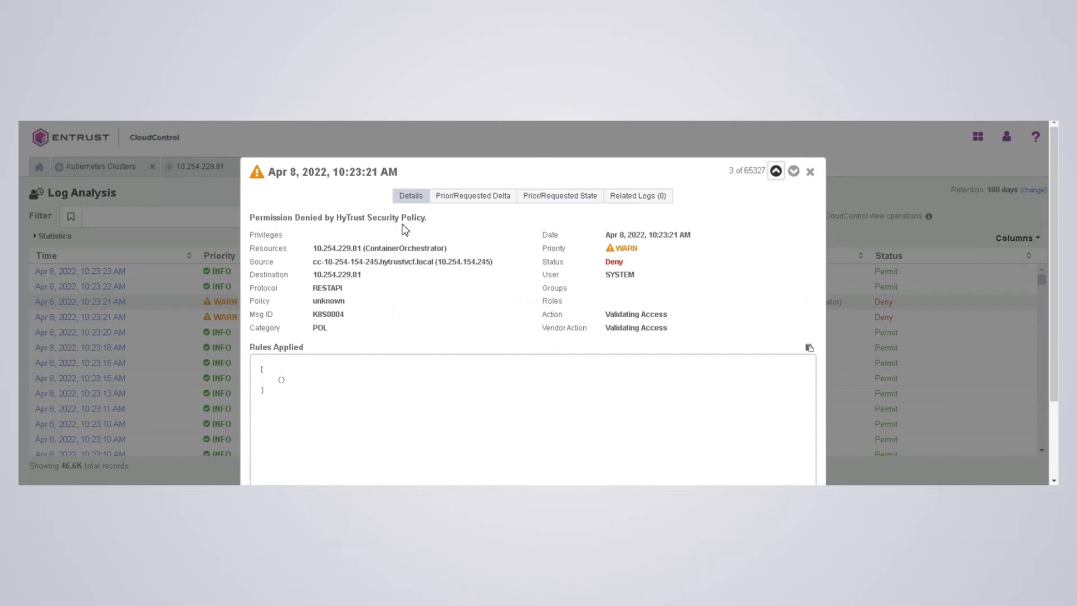
{"action": "left_click", "coordinate": [794, 172]}
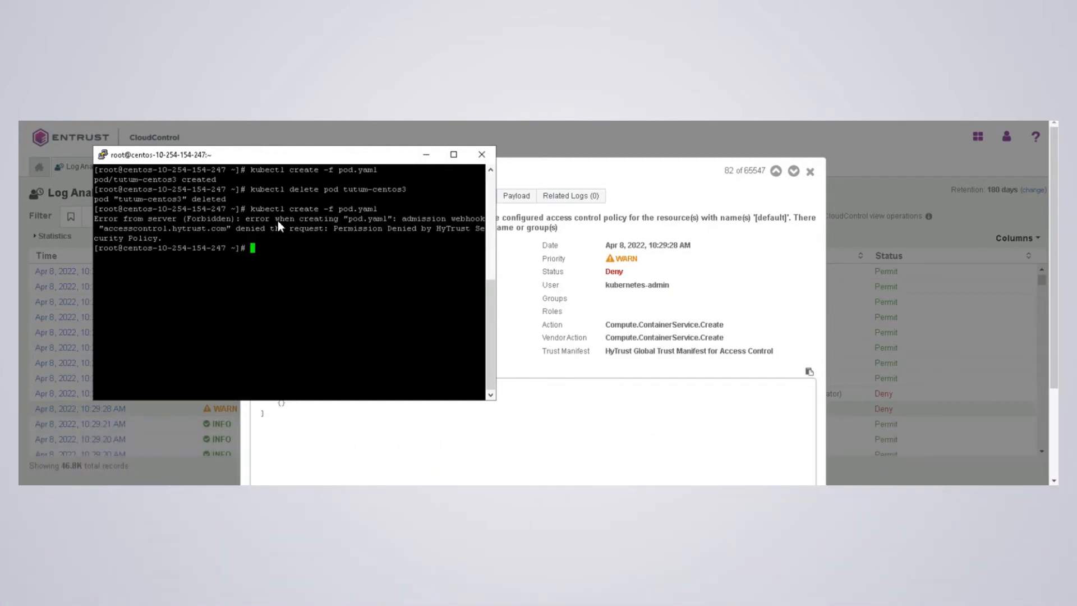
{"action": "left_click", "coordinate": [426, 159]}
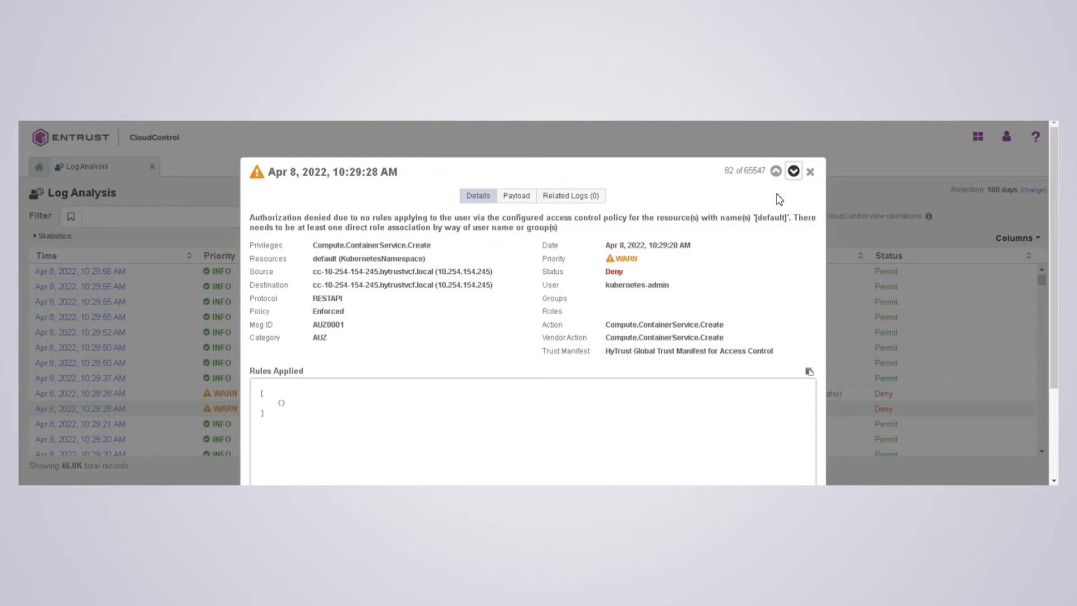
{"action": "left_click", "coordinate": [810, 172]}
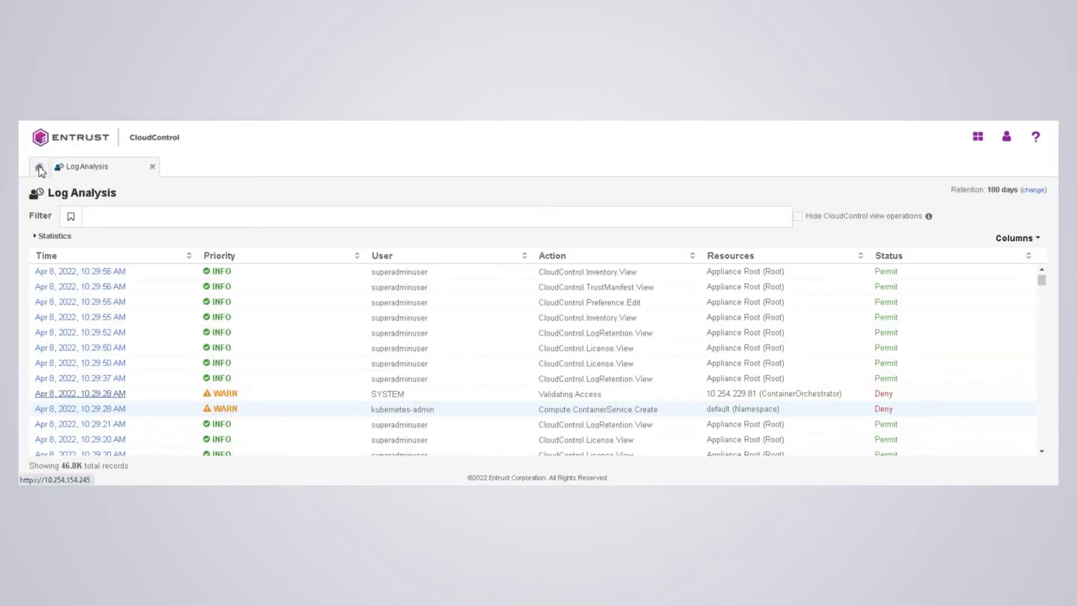
{"action": "left_click", "coordinate": [38, 167]}
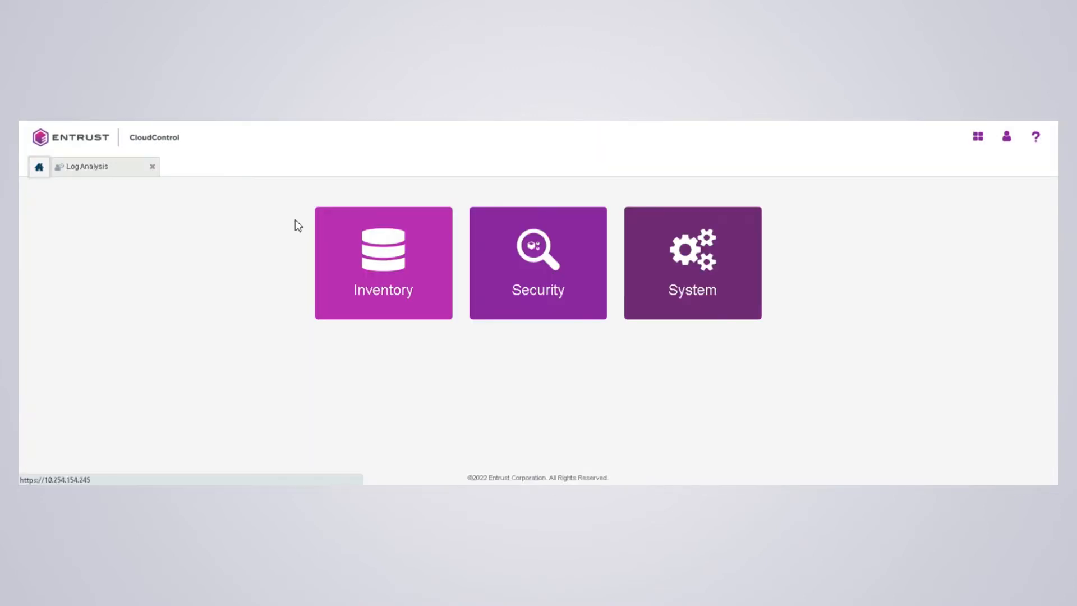
{"action": "left_click", "coordinate": [516, 245]}
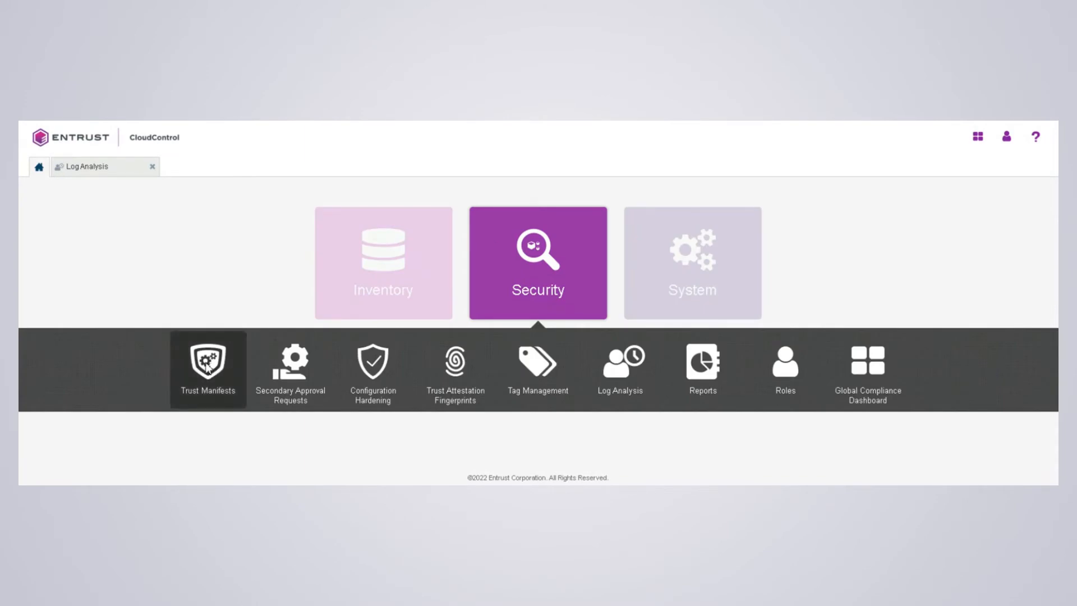
{"action": "left_click", "coordinate": [207, 368]}
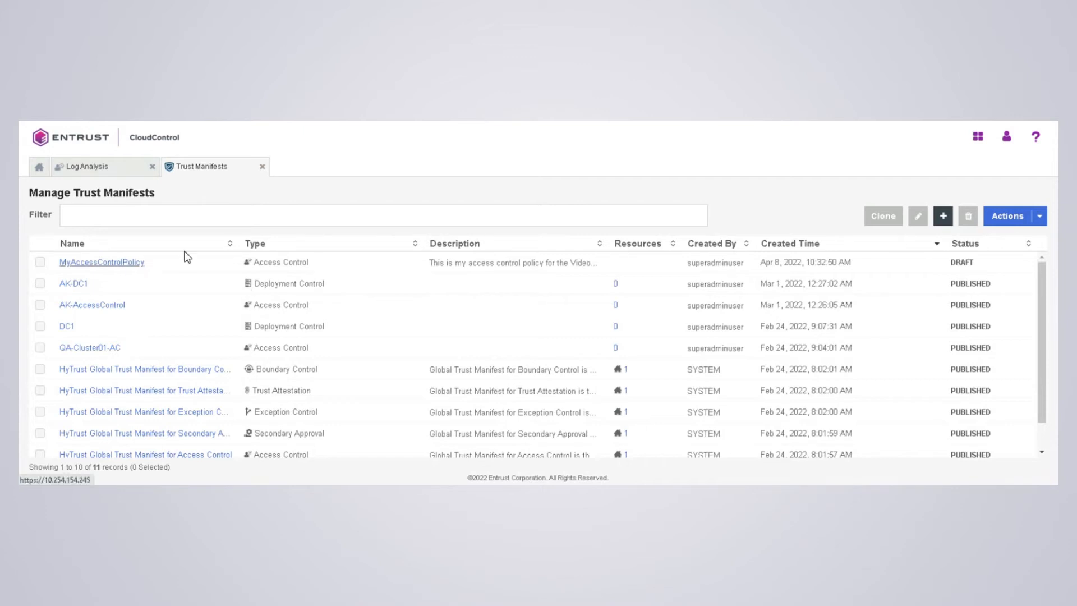
{"action": "left_click", "coordinate": [944, 216]}
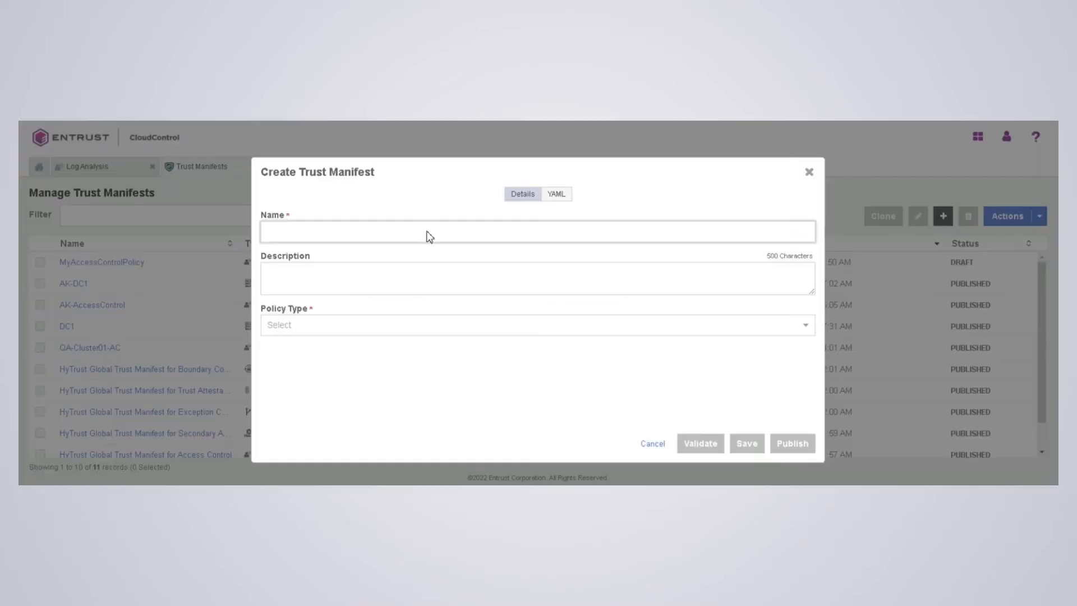
{"action": "type", "text": "testtet"}
{"action": "key", "text": "BackSpace"}
{"action": "key", "text": "BackSpace"}
{"action": "key", "text": "BackSpace"}
{"action": "left_click", "coordinate": [342, 327]}
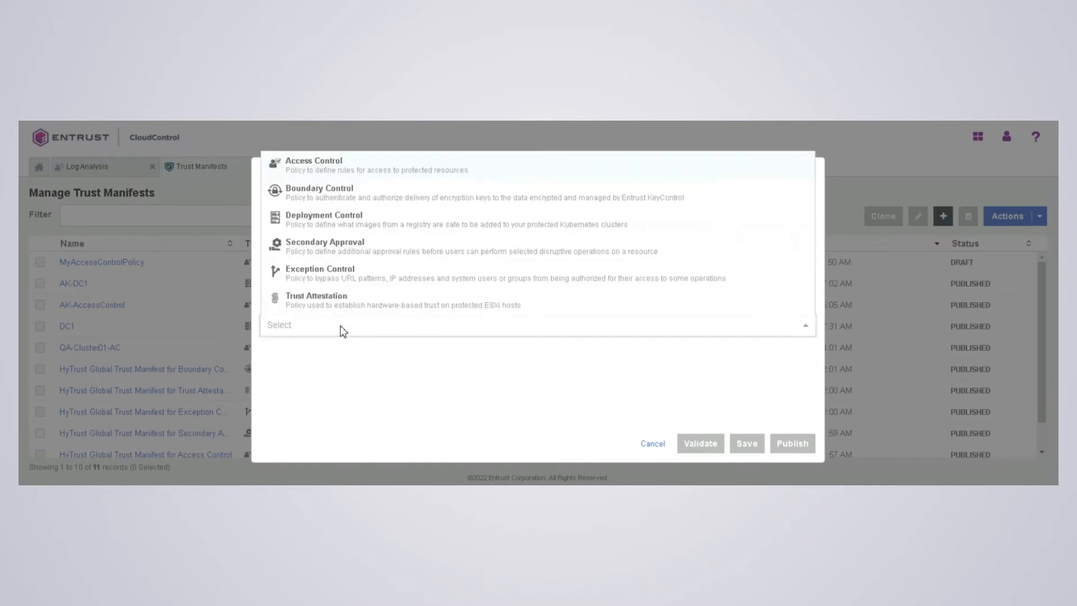
{"action": "left_click", "coordinate": [335, 167]}
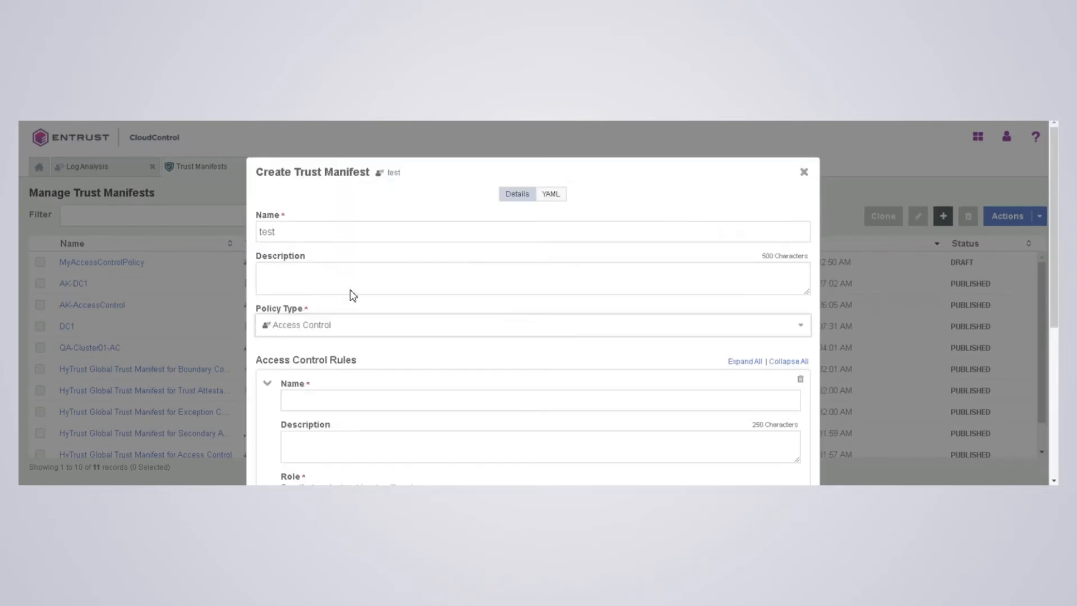
{"action": "scroll", "coordinate": [362, 389], "scroll_direction": "down", "scroll_amount": 5}
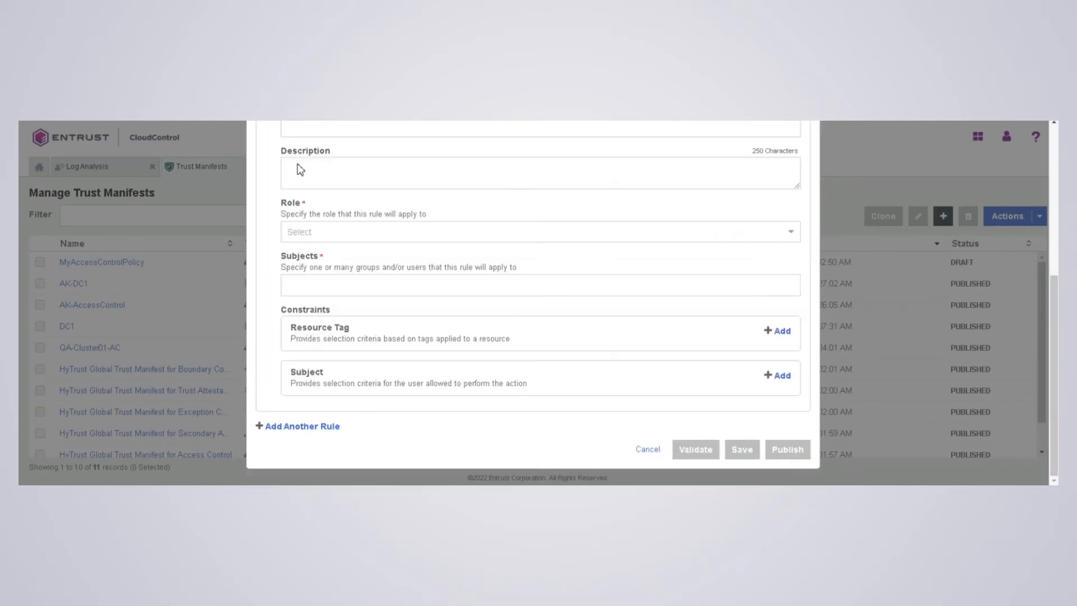
{"action": "scroll", "coordinate": [351, 409], "scroll_direction": "up", "scroll_amount": 5}
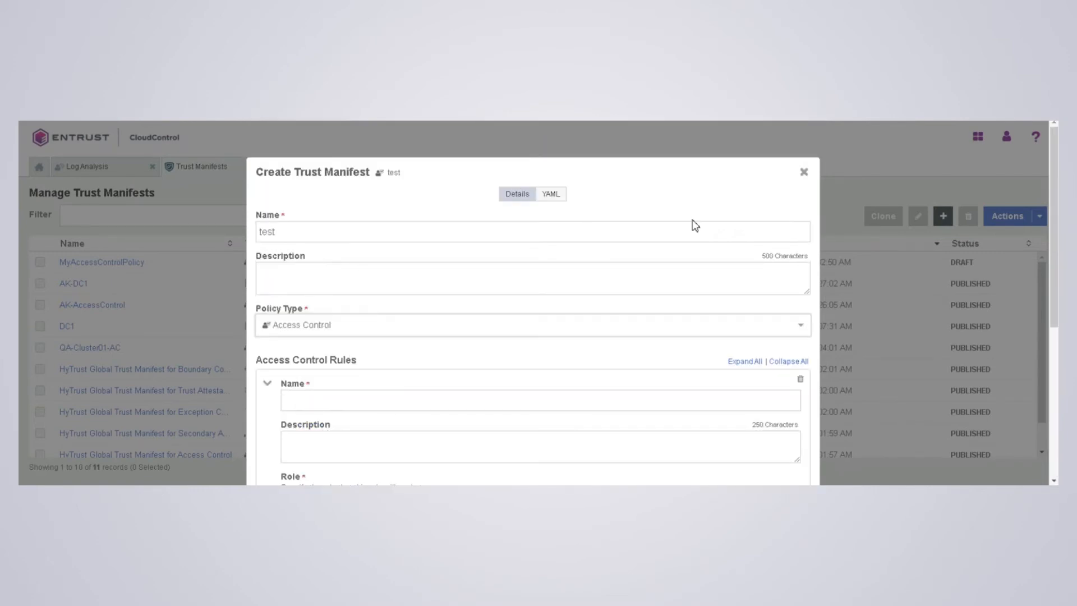
{"action": "left_click", "coordinate": [803, 173]}
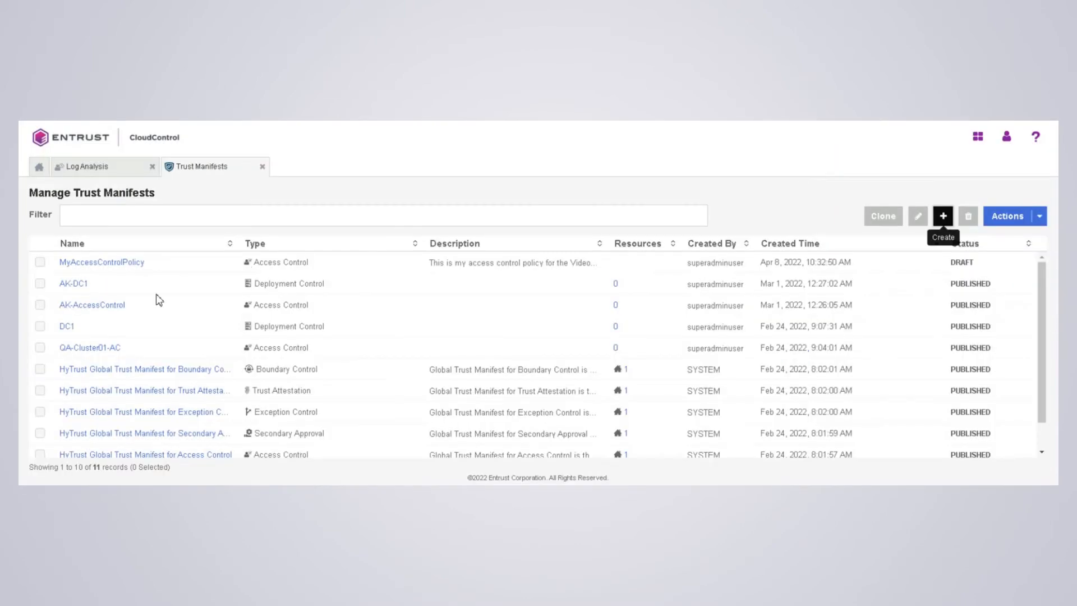
- Open MyAccessControlPolicy and review its ASC_ContainerInfraAdmin rule and two Kubernetes subjects
{"action": "left_click", "coordinate": [115, 267]}
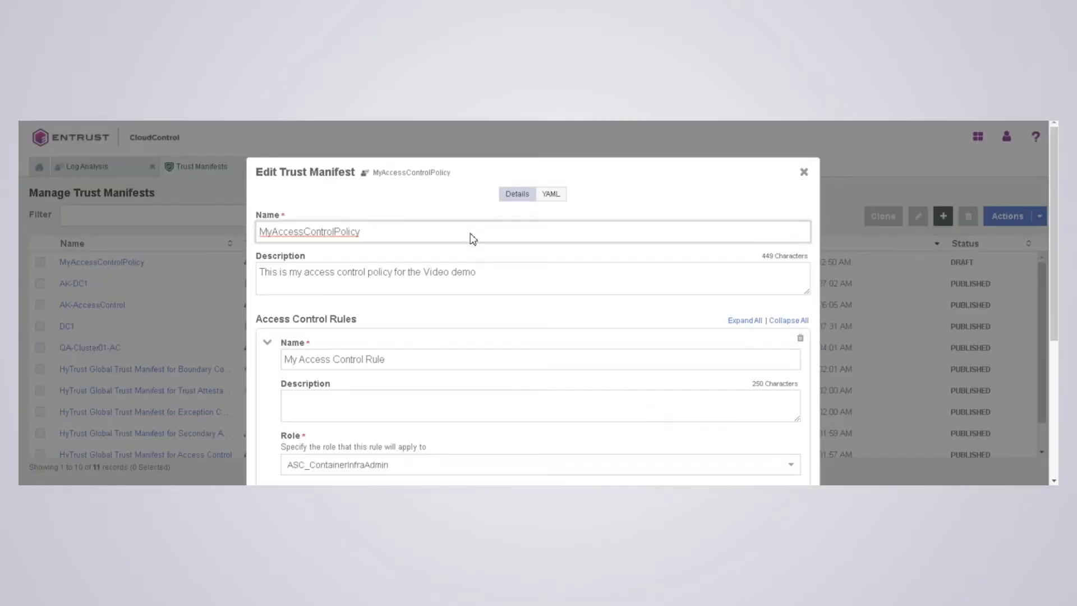
{"action": "scroll", "coordinate": [470, 230], "scroll_direction": "down", "scroll_amount": 4}
{"action": "scroll", "coordinate": [469, 235], "scroll_direction": "up", "scroll_amount": 4}
{"action": "scroll", "coordinate": [399, 370], "scroll_direction": "down", "scroll_amount": 4}
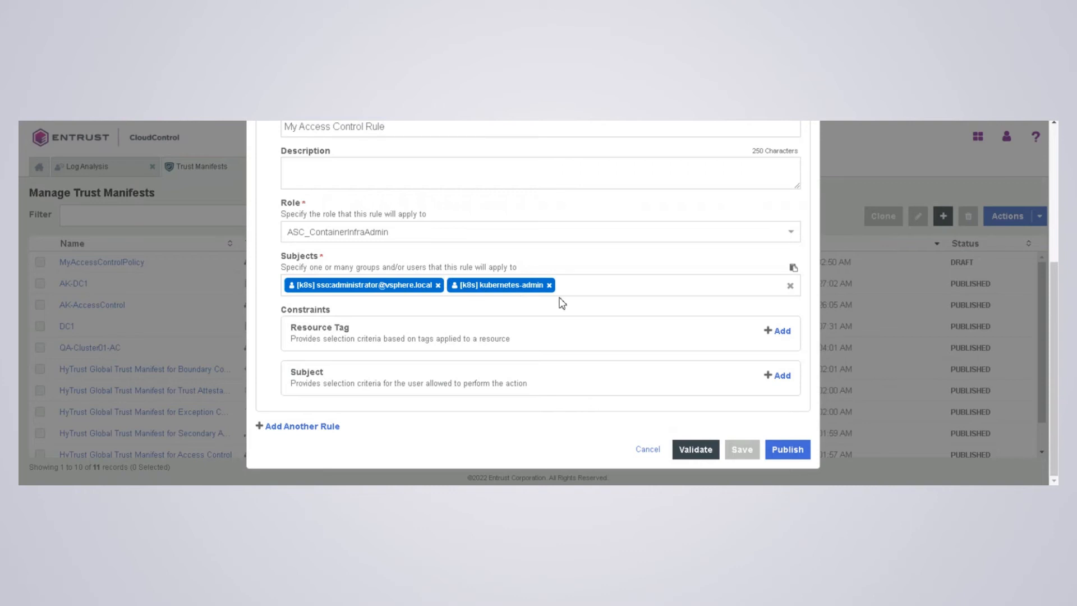
{"action": "left_click", "coordinate": [608, 292]}
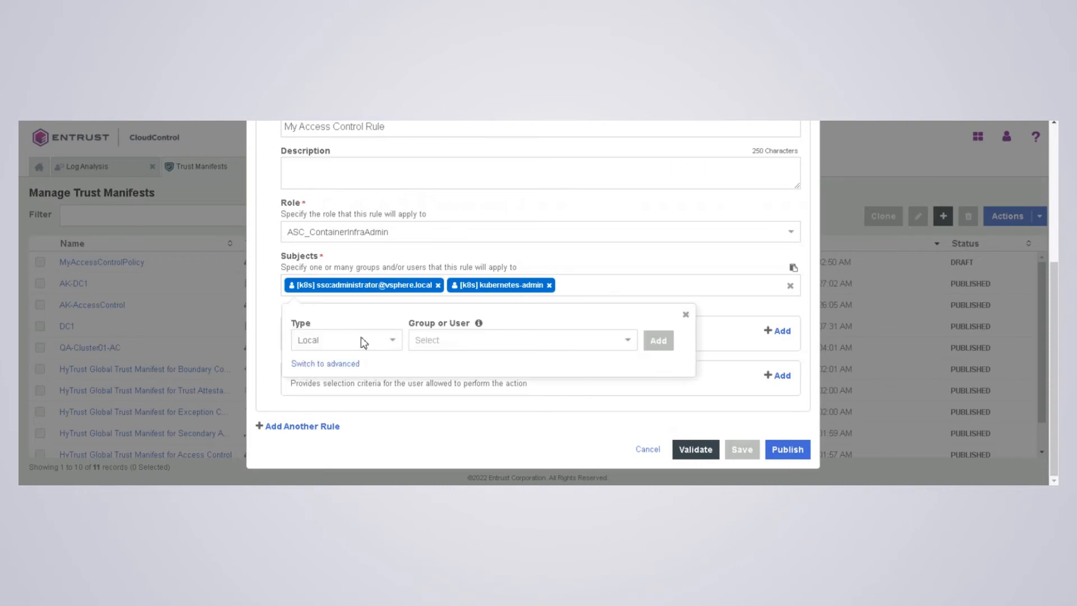
{"action": "left_click", "coordinate": [353, 340]}
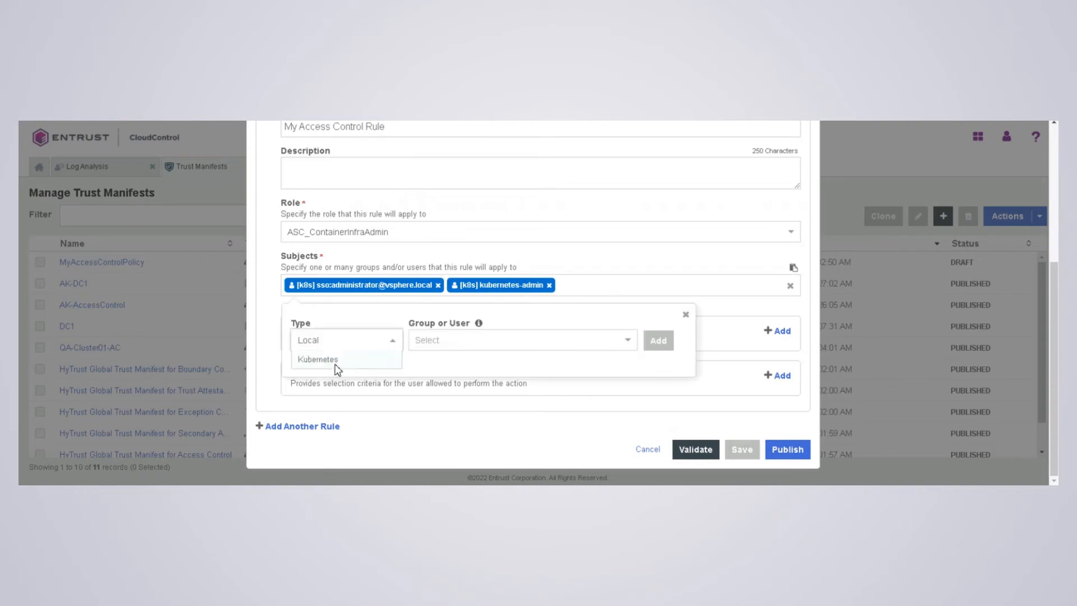
{"action": "left_click", "coordinate": [336, 365]}
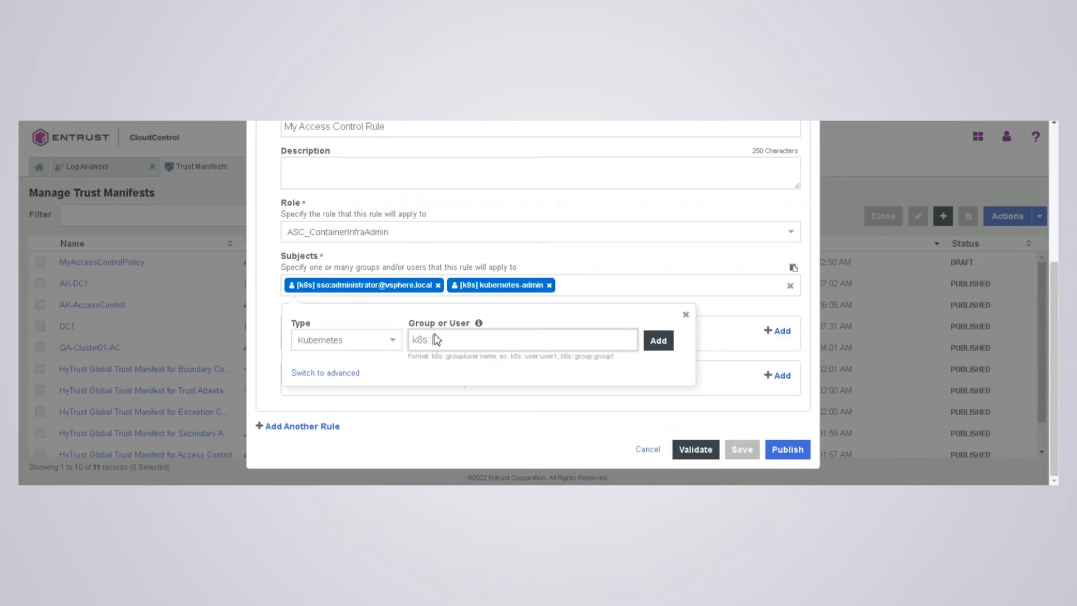
{"action": "left_click", "coordinate": [657, 340]}
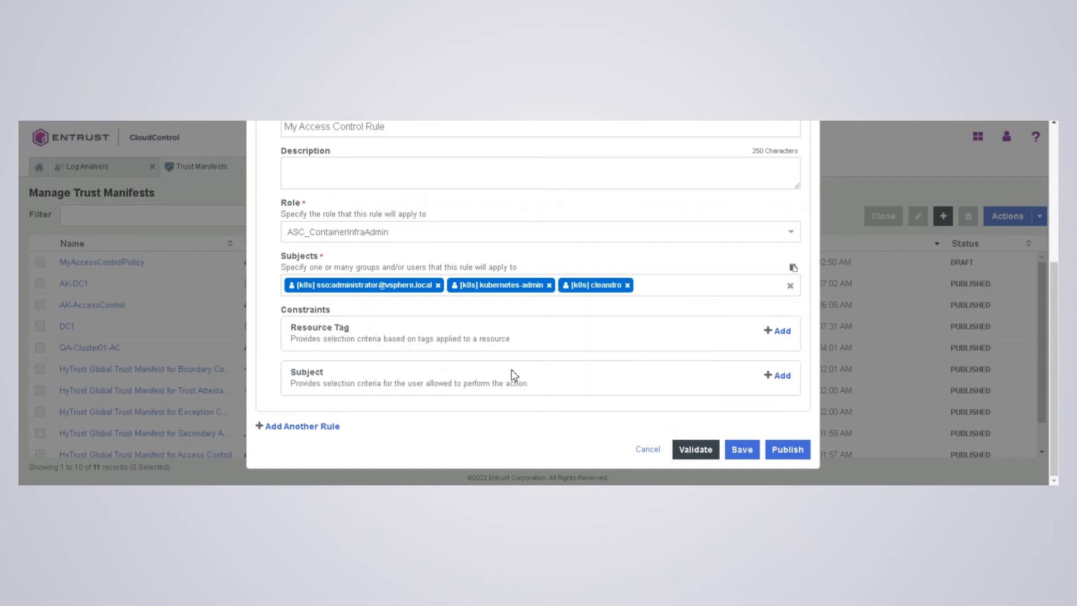
{"action": "left_click", "coordinate": [627, 285]}
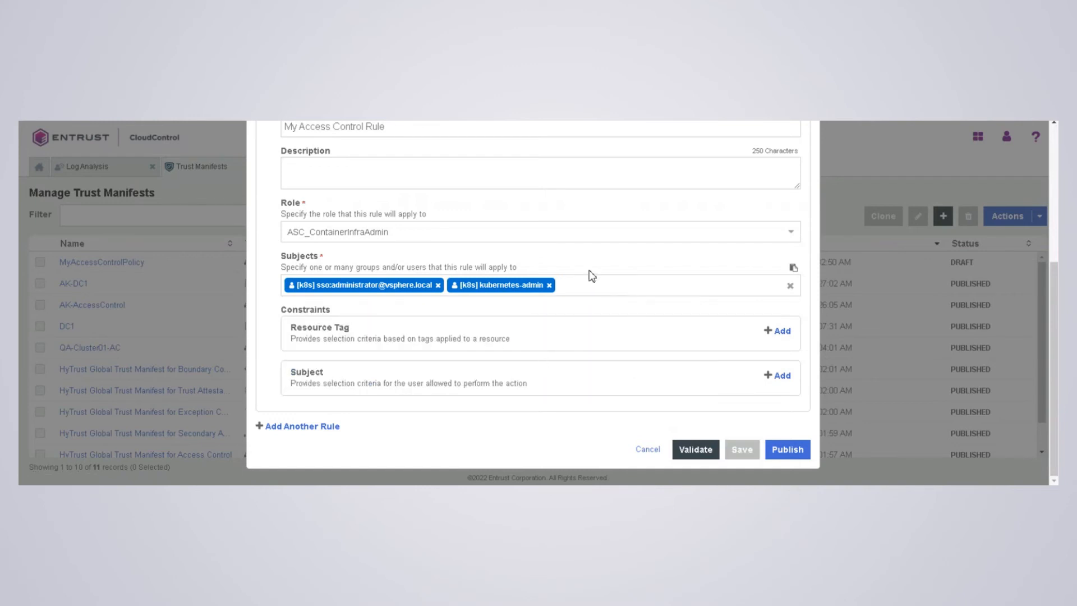
{"action": "scroll", "coordinate": [488, 257], "scroll_direction": "up", "scroll_amount": 5}
{"action": "scroll", "coordinate": [517, 290], "scroll_direction": "down", "scroll_amount": 5}
- Validate MyAccessControlPolicy and publish it so its status reads PUBLISHED
{"action": "left_click", "coordinate": [699, 448]}
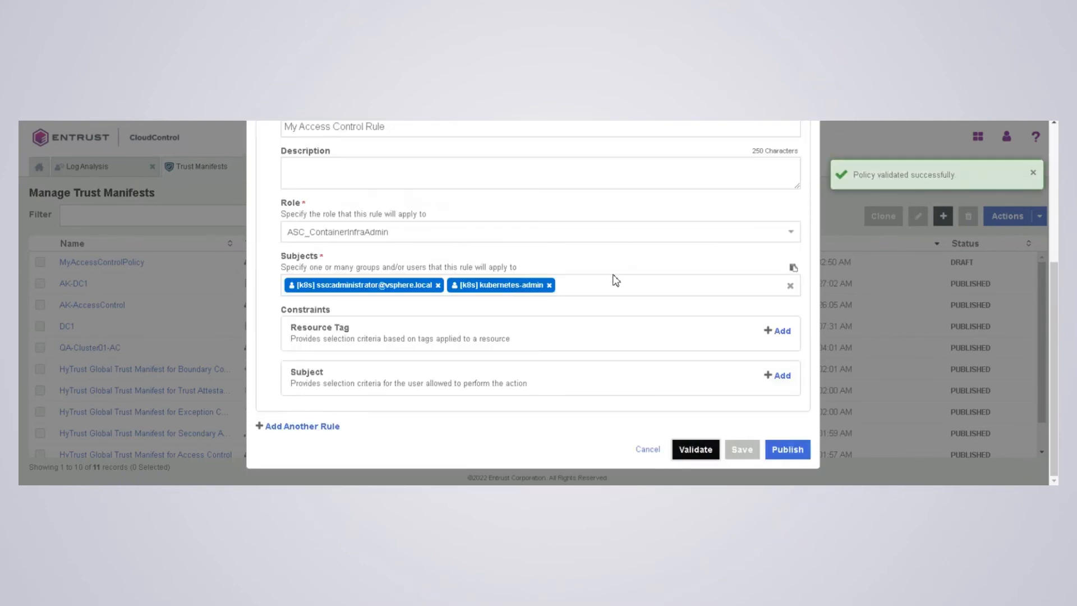
{"action": "scroll", "coordinate": [603, 275], "scroll_direction": "up", "scroll_amount": 4}
{"action": "scroll", "coordinate": [606, 275], "scroll_direction": "down", "scroll_amount": 4}
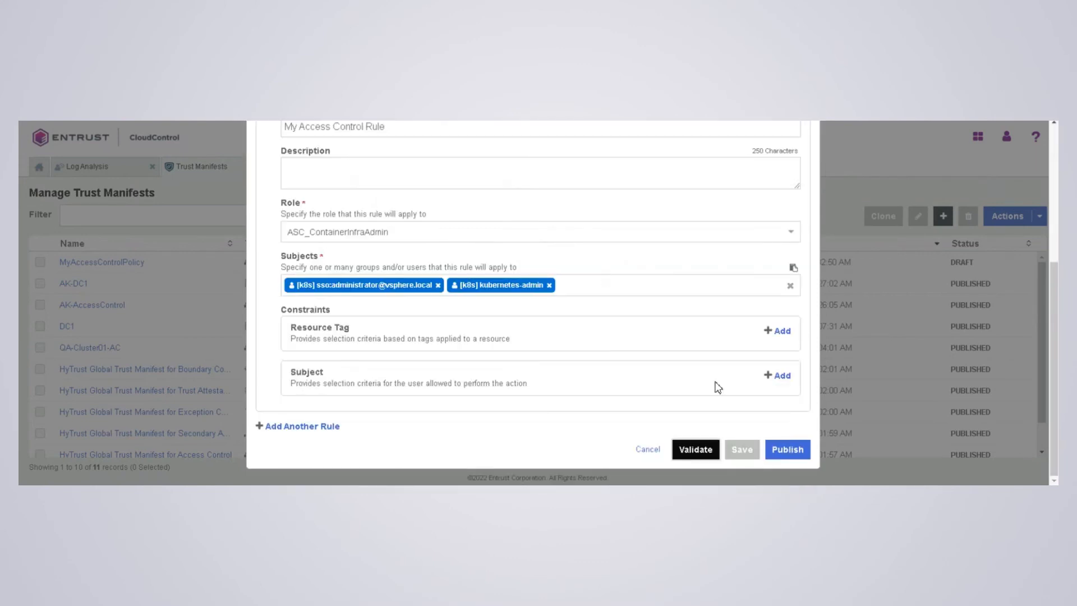
{"action": "left_click", "coordinate": [786, 447]}
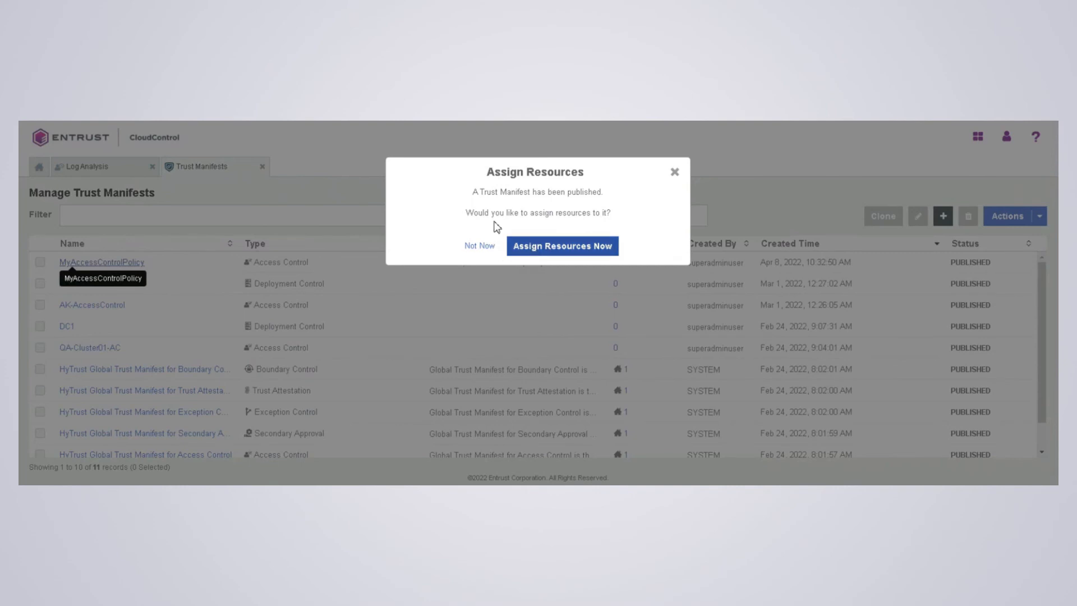
- Assign the manifest to the 10.254.229.81 TanzuKubernetesCluster and close the Success summary
{"action": "left_click", "coordinate": [547, 254]}
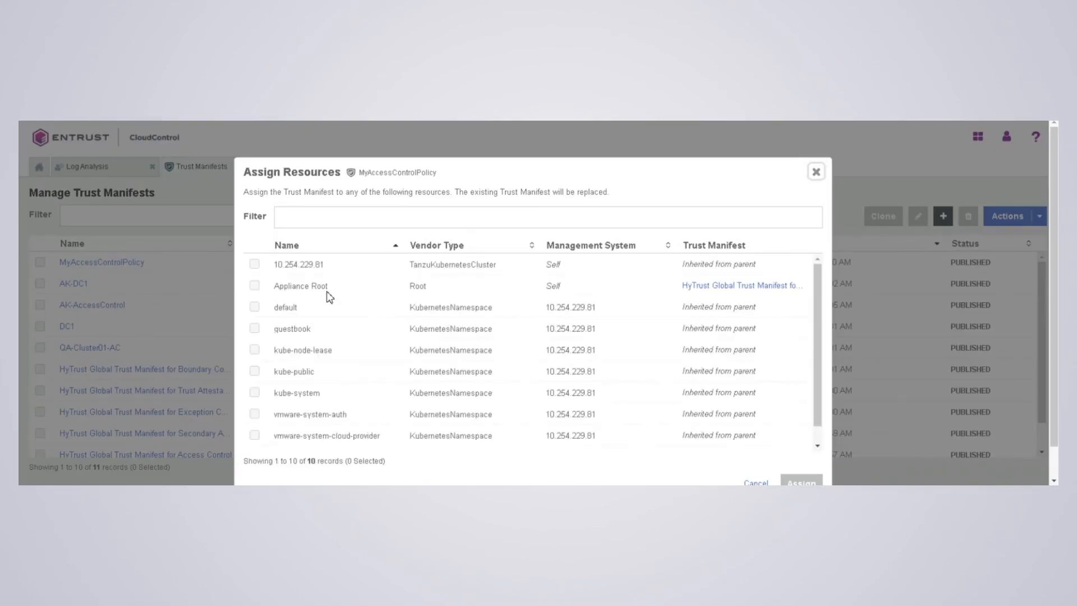
{"action": "left_click", "coordinate": [254, 265]}
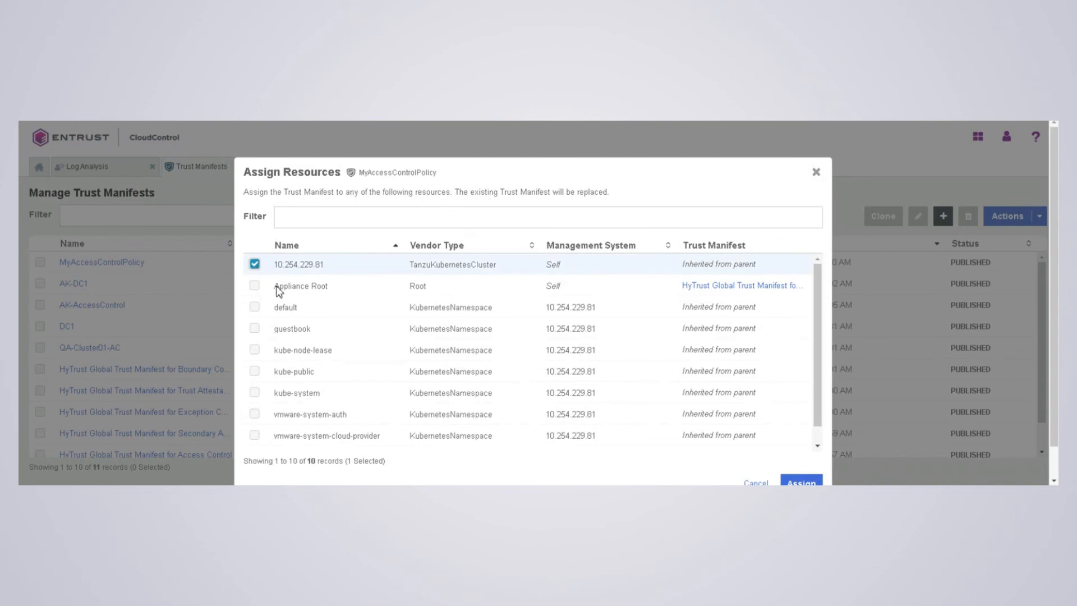
{"action": "scroll", "coordinate": [598, 332], "scroll_direction": "down", "scroll_amount": 1}
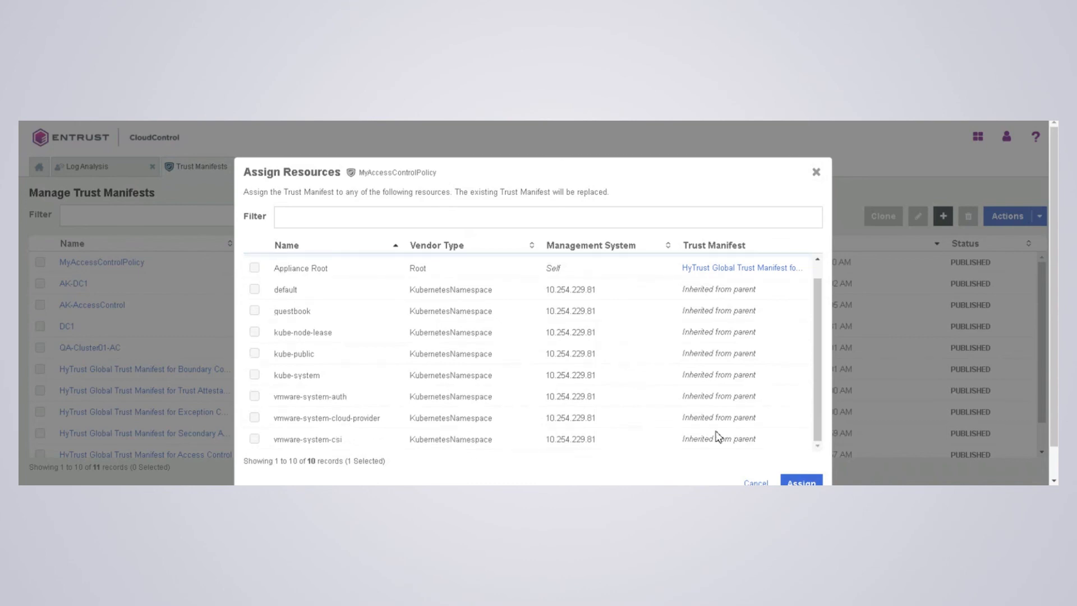
{"action": "left_click", "coordinate": [795, 481]}
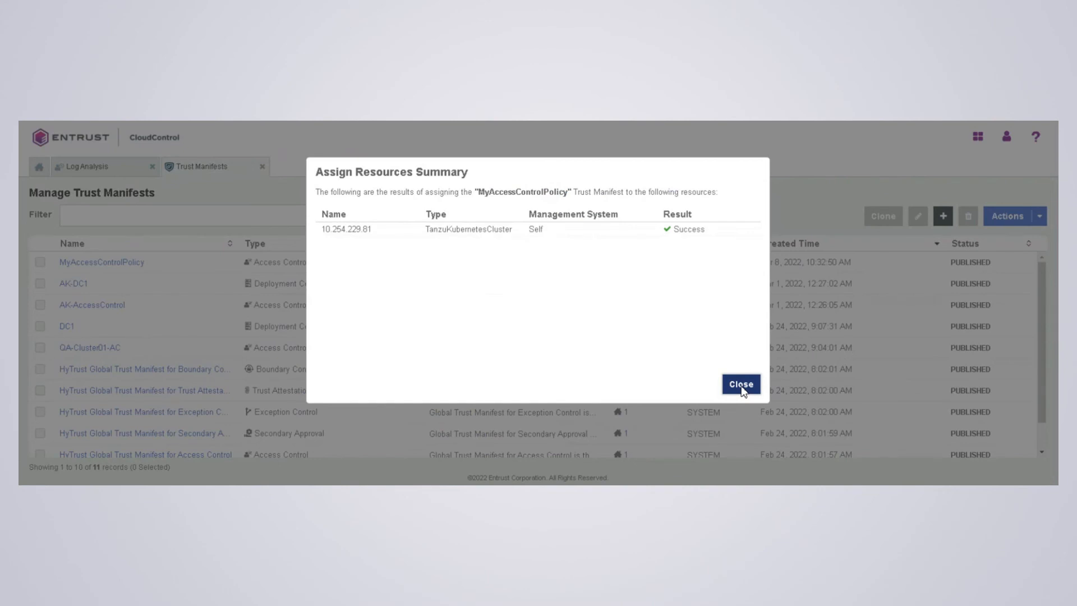
{"action": "left_click", "coordinate": [741, 386]}
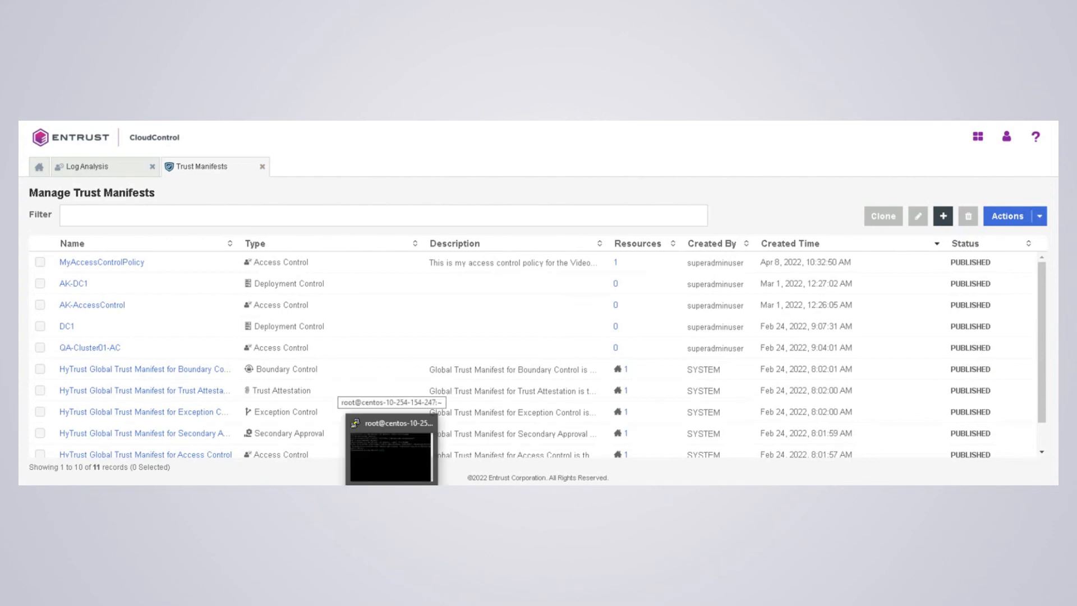
- Rerun kubectl create -f pod.yaml in PuTTY to create tutum-centos3 under the new policy
{"action": "left_click", "coordinate": [392, 496]}
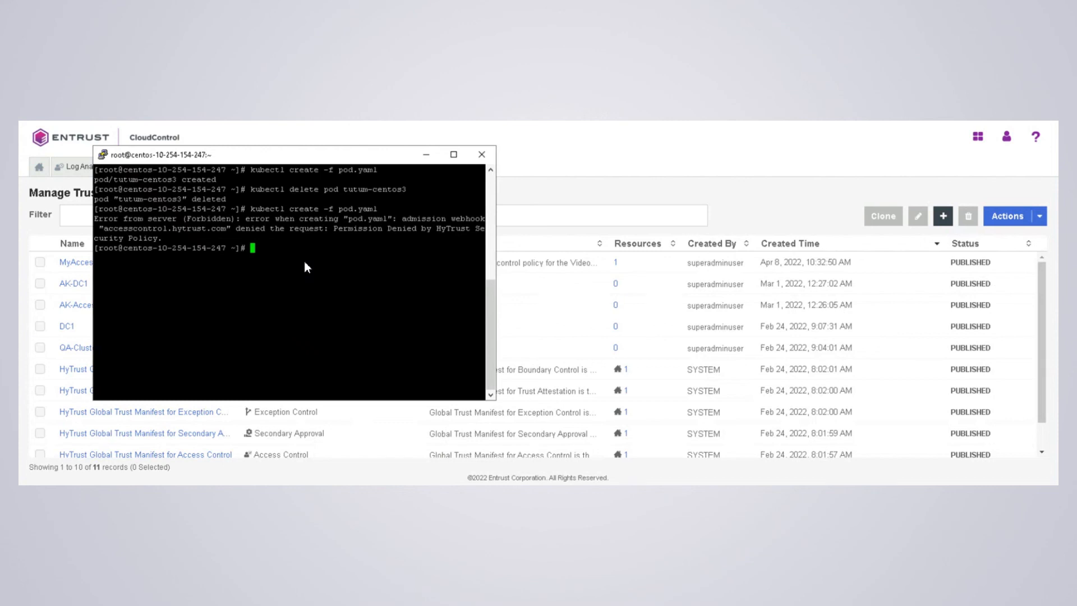
{"action": "key", "text": "Up"}
{"action": "key", "text": "Return"}
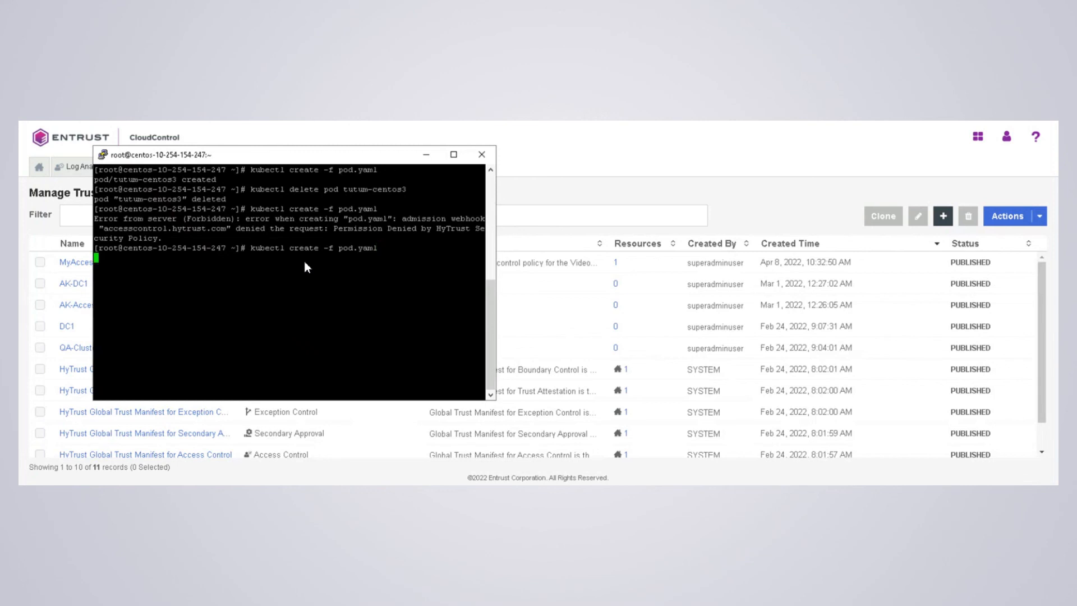